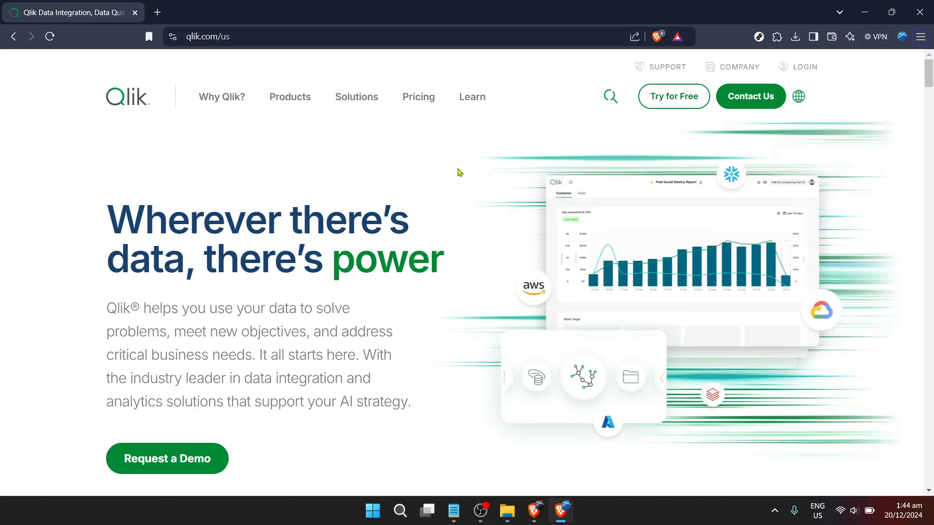
Log in to the Qlik Cloud Analytics tenant from qlik.com via the LOGIN menu.
left_click(800, 67)
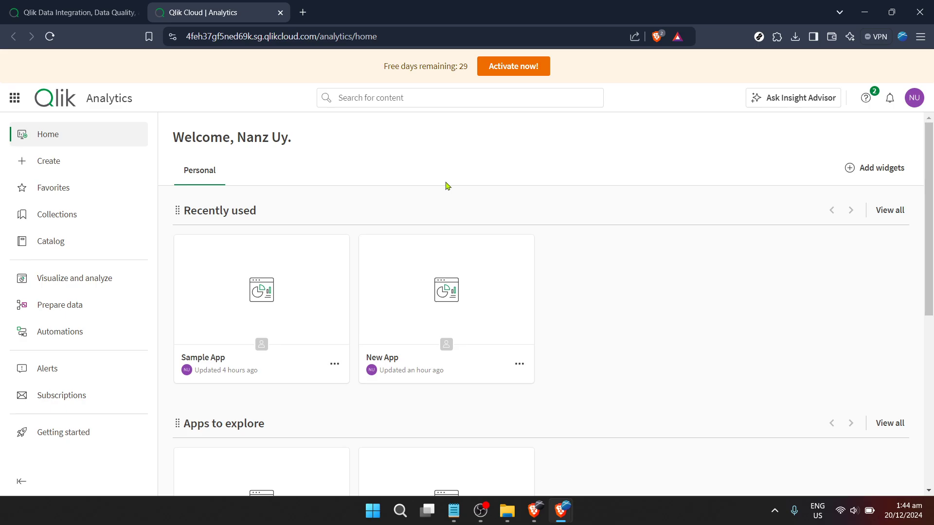
scroll(442, 186, "down", 1)
scroll(446, 187, "up", 1)
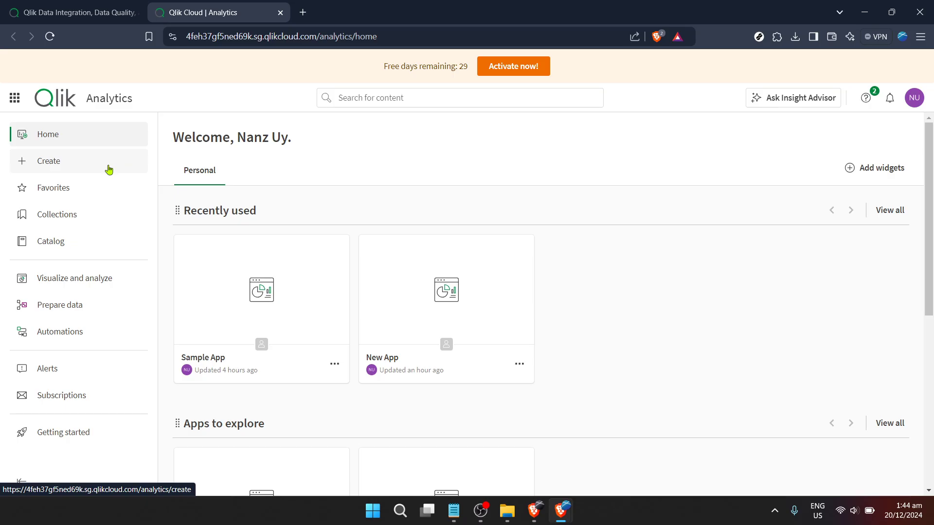
scroll(711, 255, "down", 1)
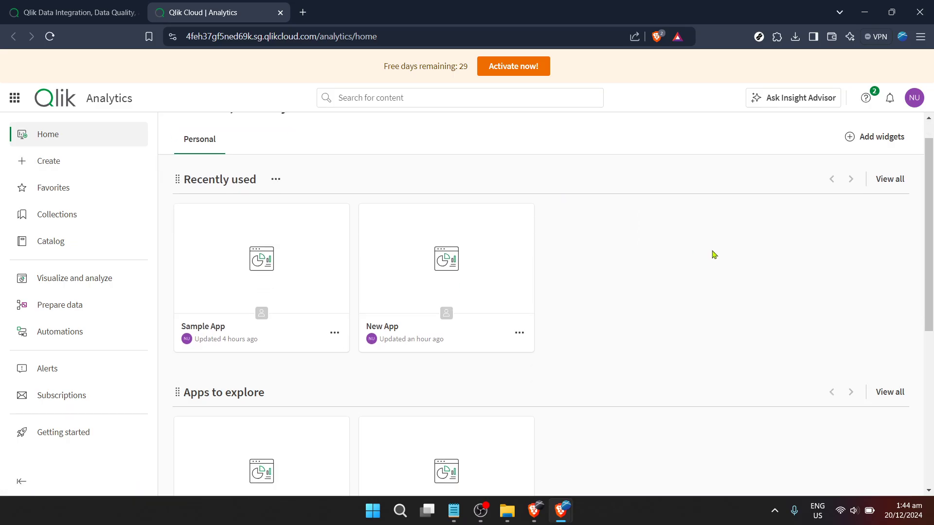
scroll(713, 254, "up", 1)
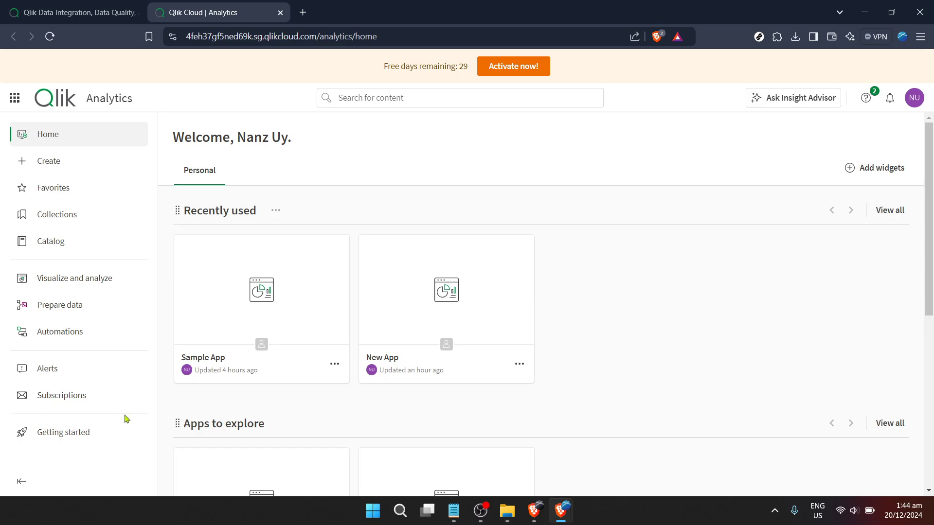
mouse_move(261, 277)
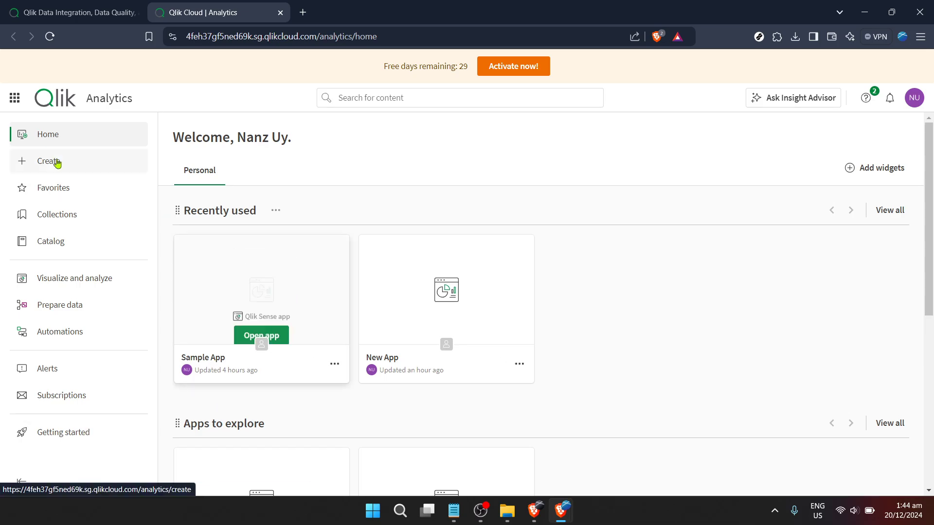
left_click(16, 102)
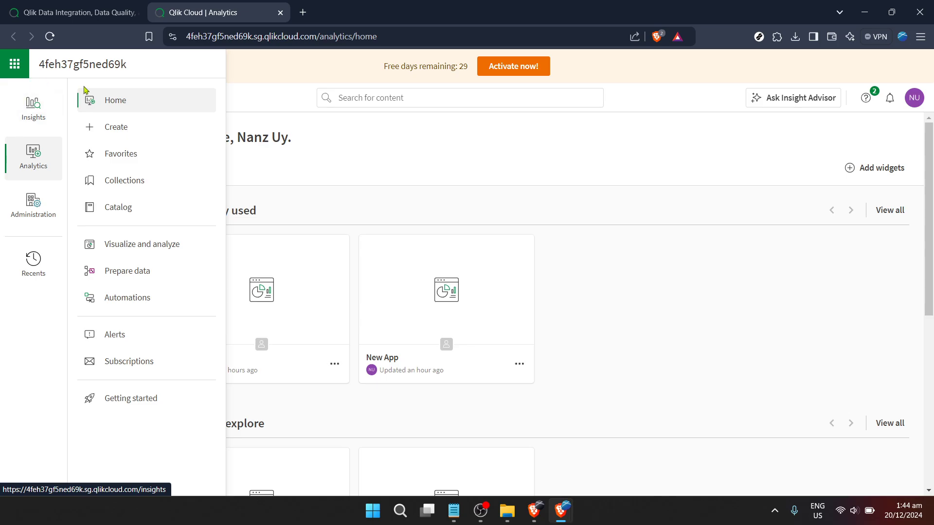
left_click(15, 67)
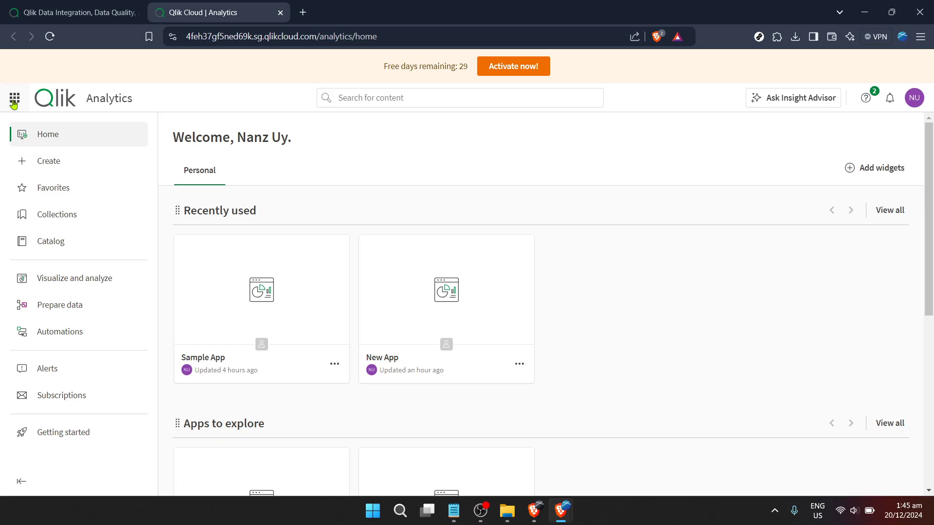
Start an app upload from the Create page's Data and upload section, targeting the Personal space.
left_click(66, 172)
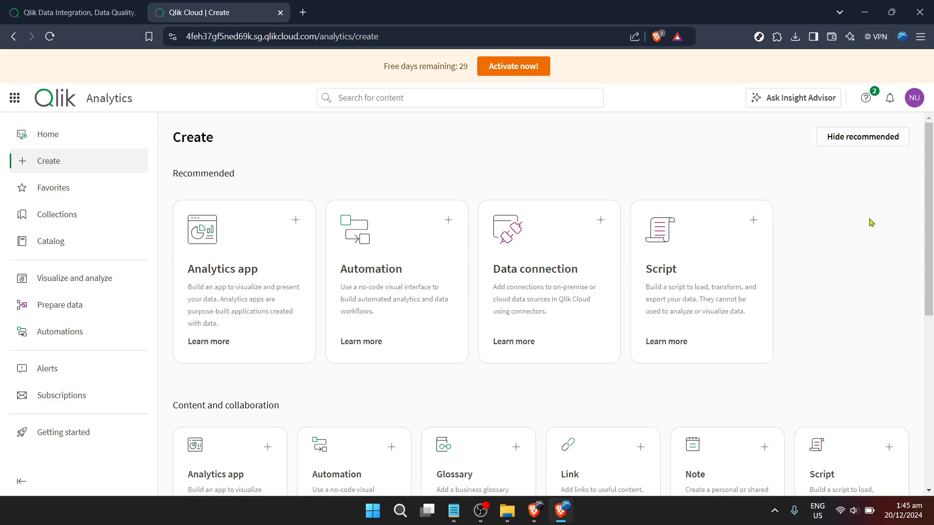
scroll(870, 223, "down", 2)
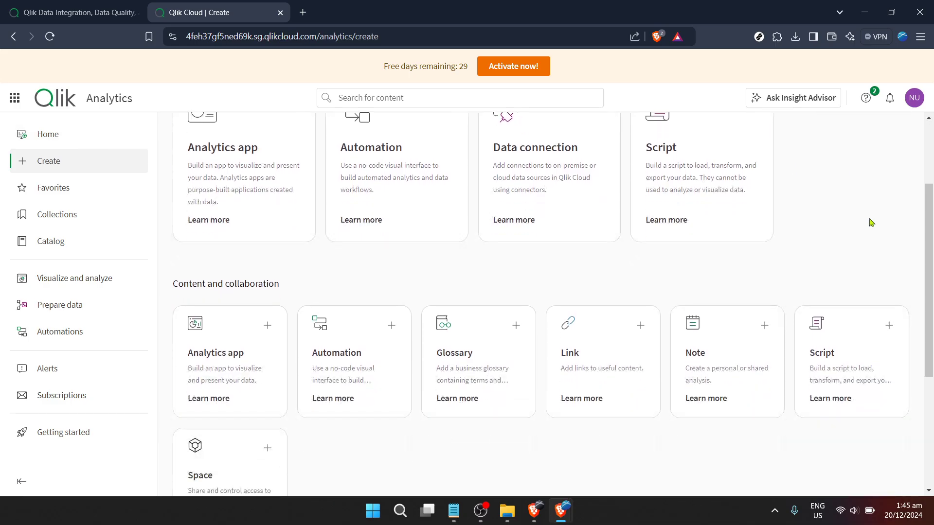
scroll(869, 223, "down", 1)
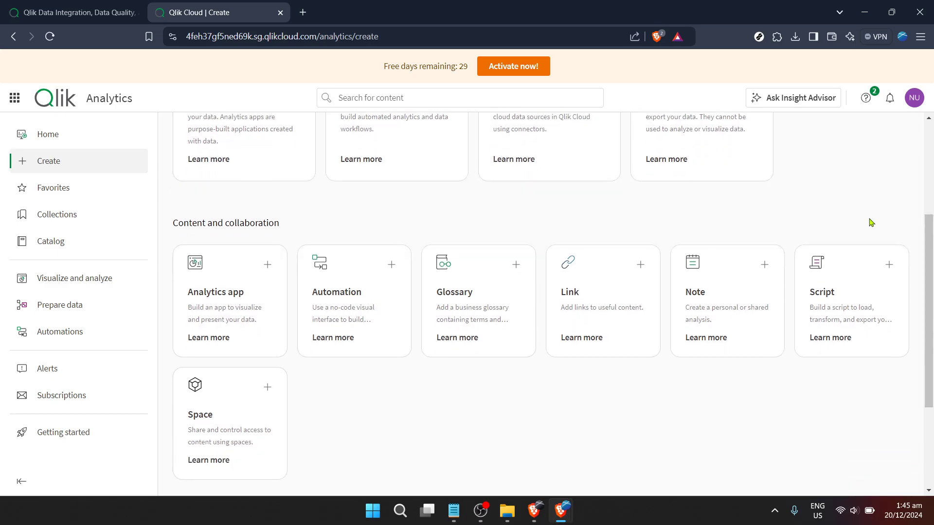
scroll(870, 223, "down", 1)
scroll(870, 223, "down", 2)
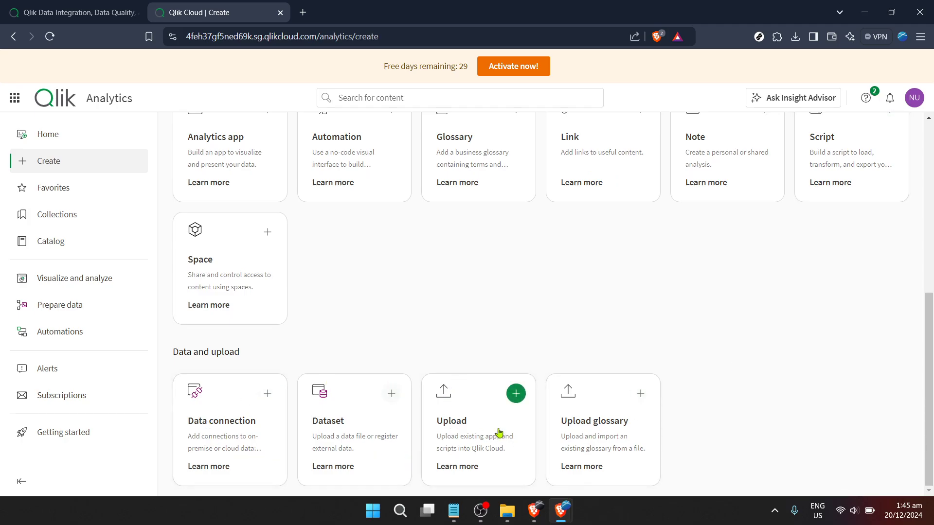
left_click(445, 403)
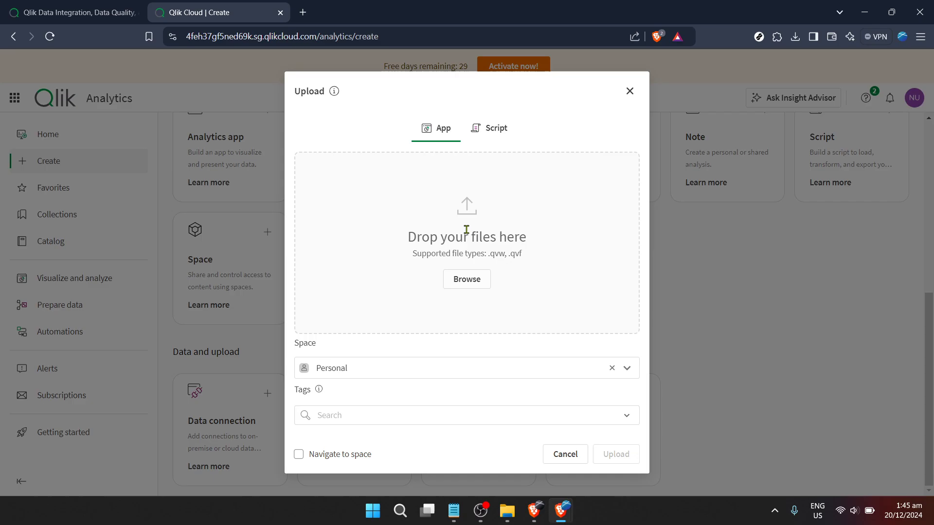
Upload Sample App.qvf from Downloads into the Personal space.
left_click(478, 278)
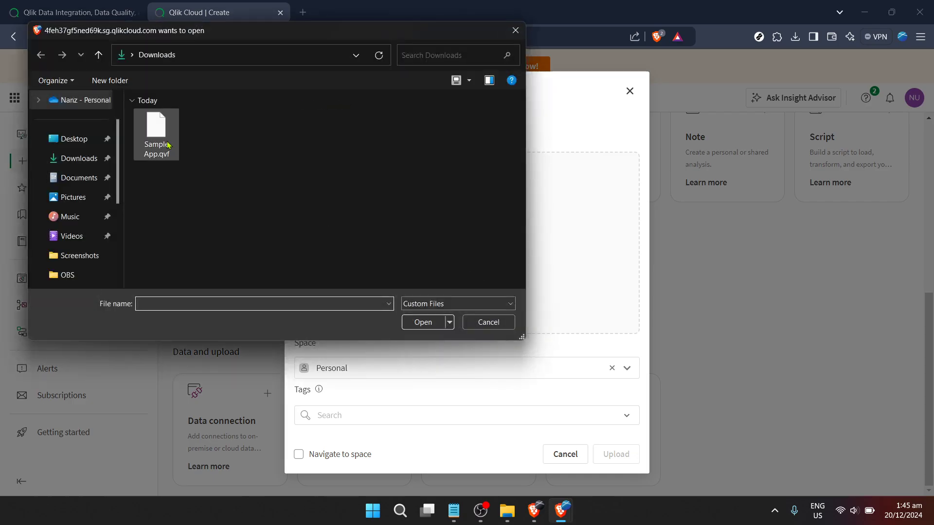
double_click(163, 142)
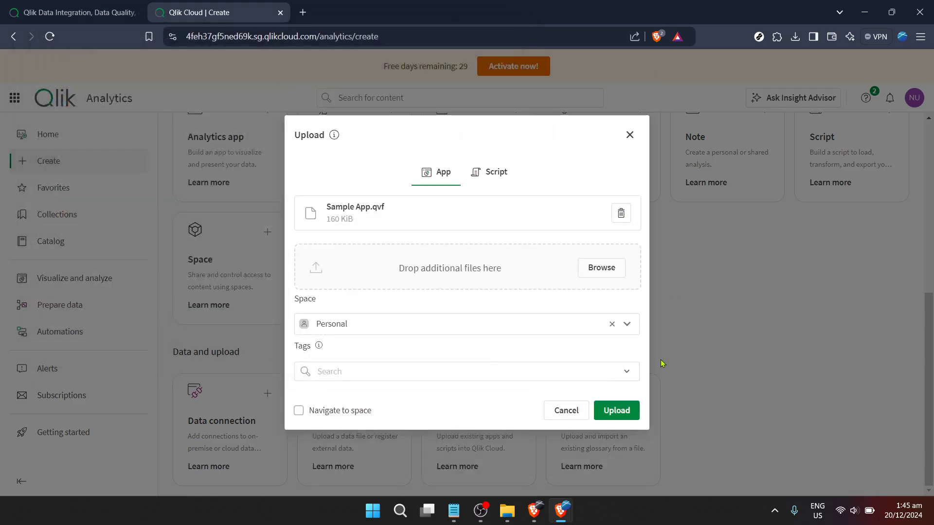
left_click(617, 410)
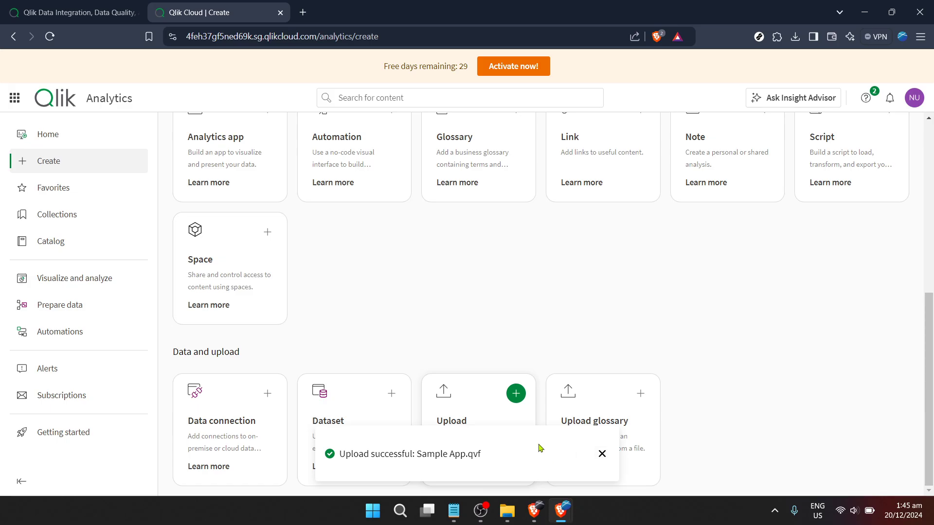
Dismiss the Upload successful toast and return to the Analytics Home page.
left_click(601, 455)
scroll(720, 313, "up", 2)
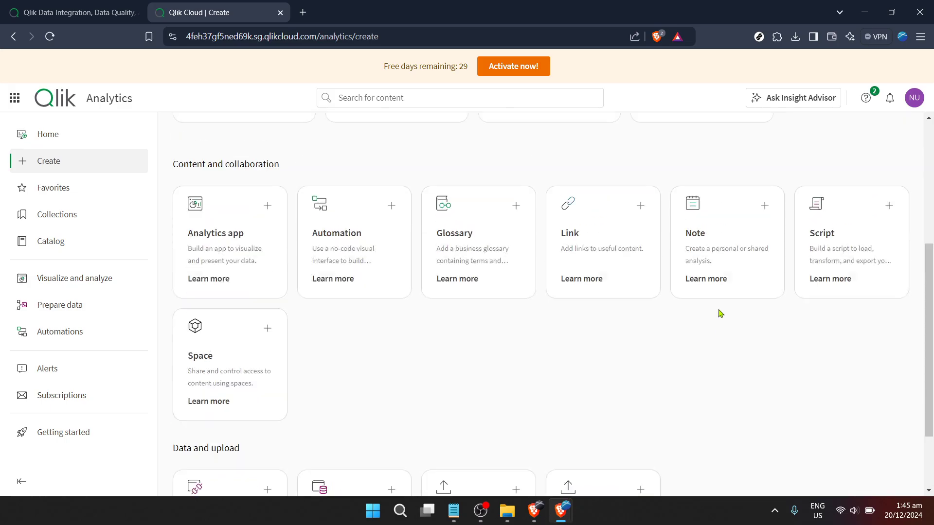
left_click(108, 139)
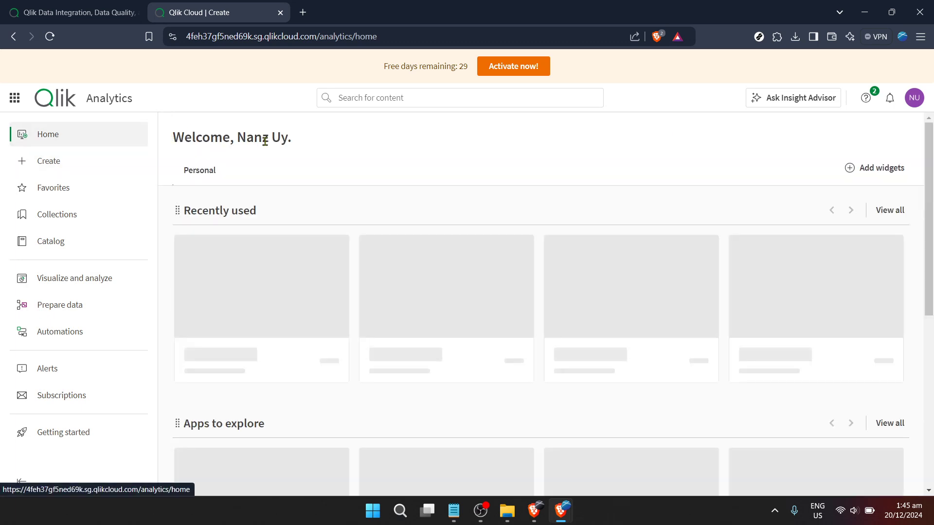